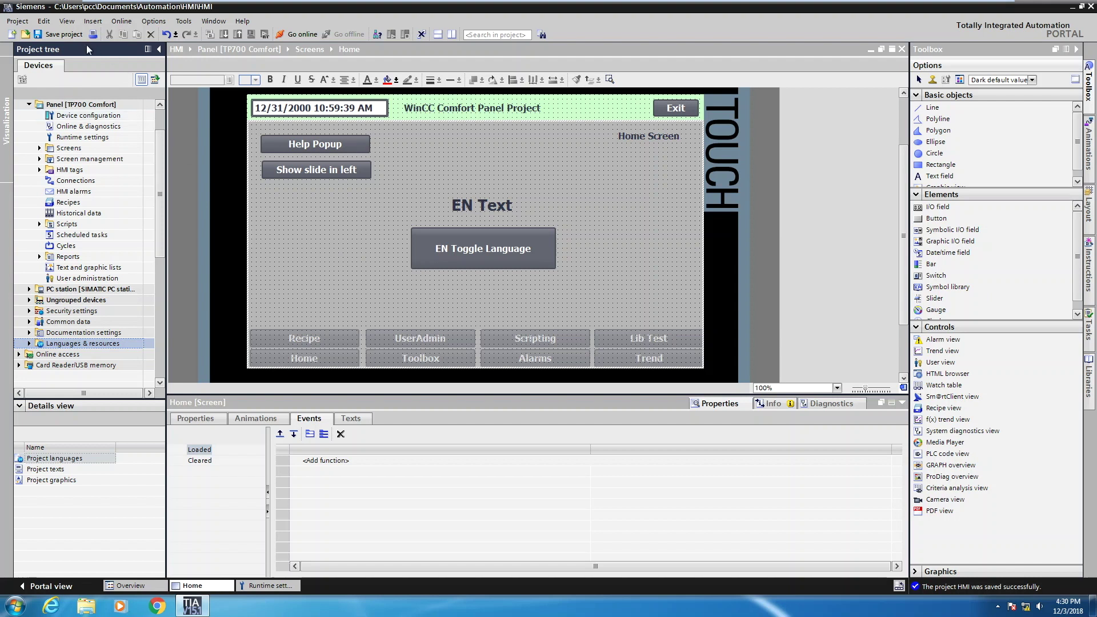
# Expand Languages & resources in the project tree to show project languages, texts and graphics
pyautogui.click(30, 343)
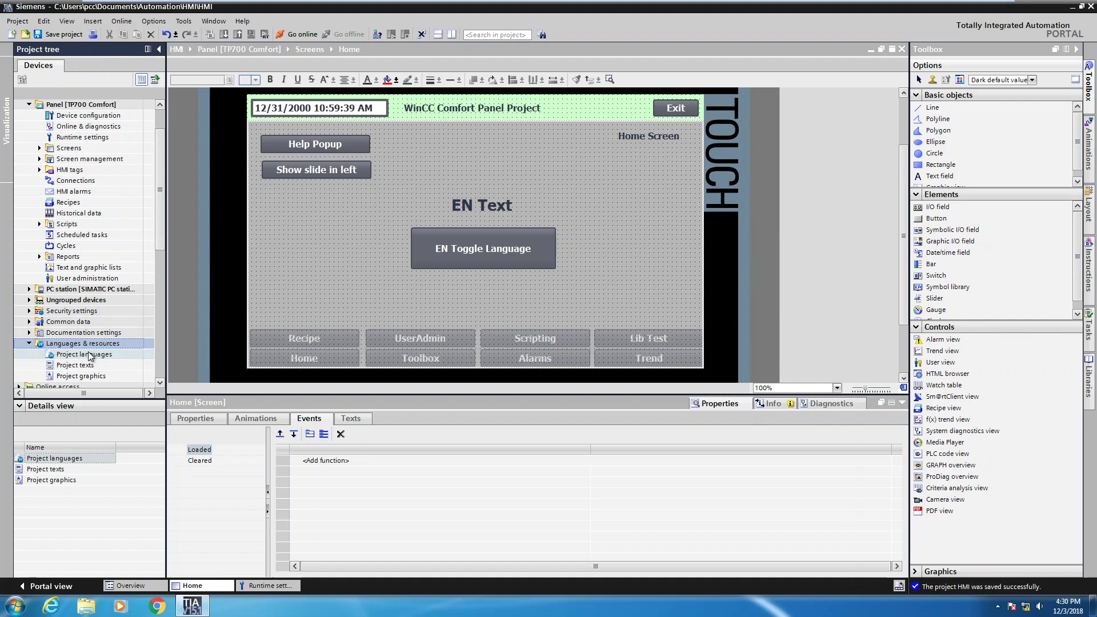
# Tick Spanish (Mexico) in the Project languages editor alongside English (United States)
pyautogui.doubleClick(70, 354)
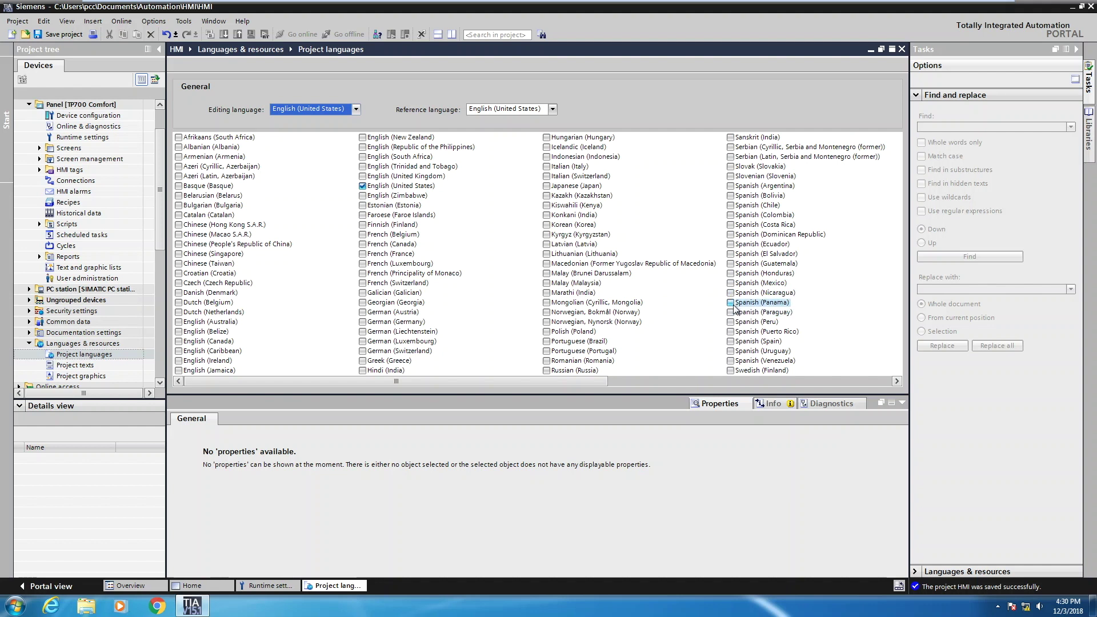
pyautogui.click(731, 284)
pyautogui.scroll(-1, 733, 288)
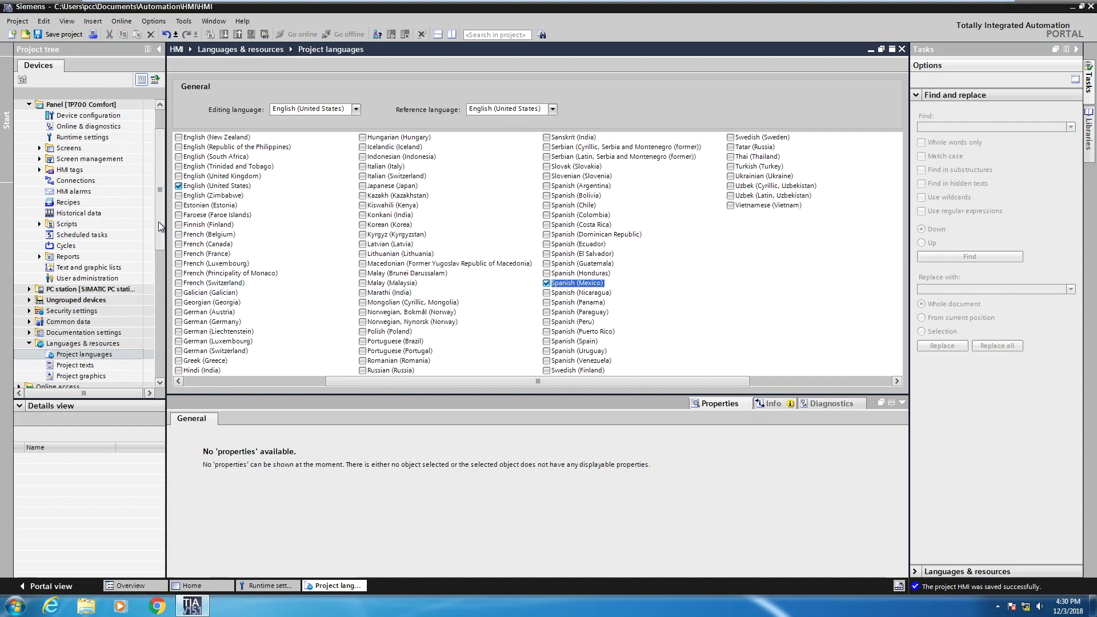
pyautogui.moveTo(159, 221); pyautogui.dragTo(164, 190)
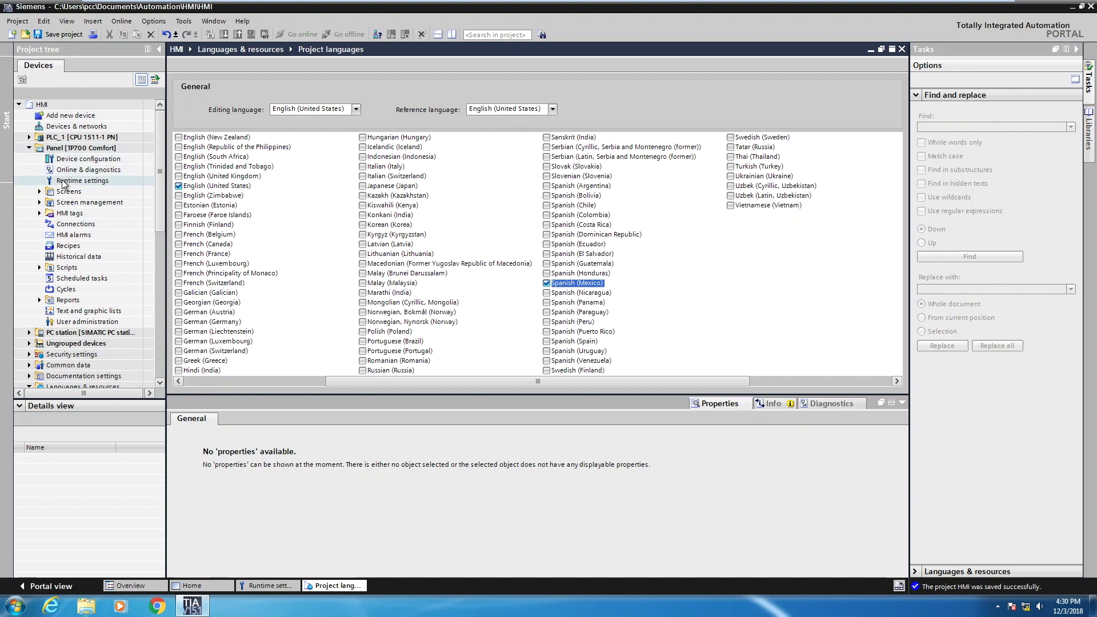
# Enable Spanish (Mexico) under Runtime settings > Language & font, then expand Screens
pyautogui.click(88, 181)
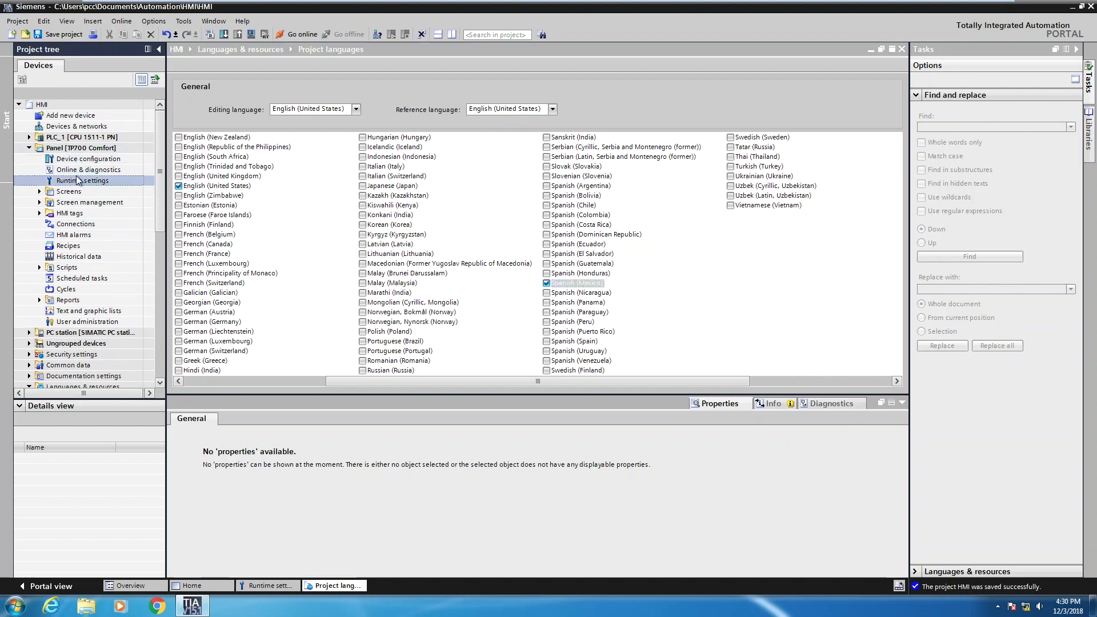
pyautogui.doubleClick(80, 181)
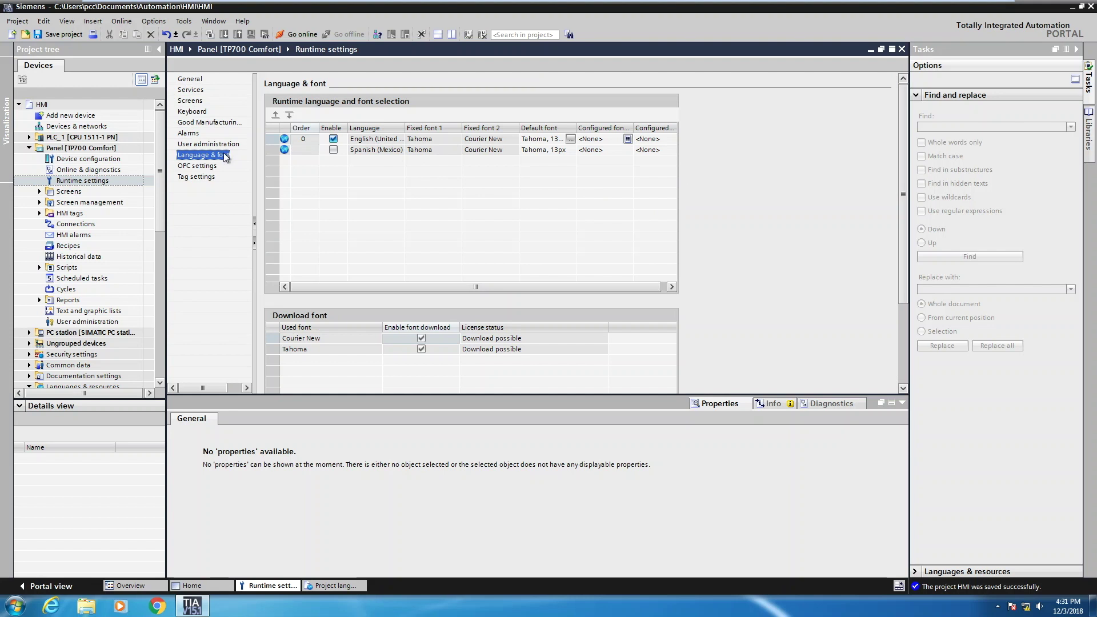
pyautogui.click(333, 150)
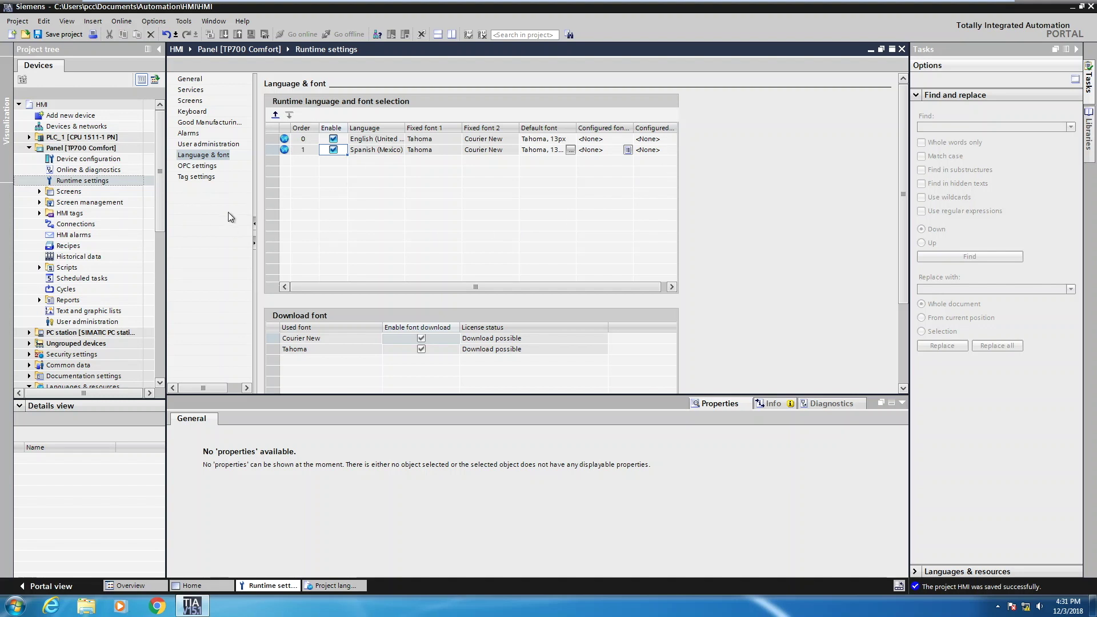
pyautogui.click(39, 191)
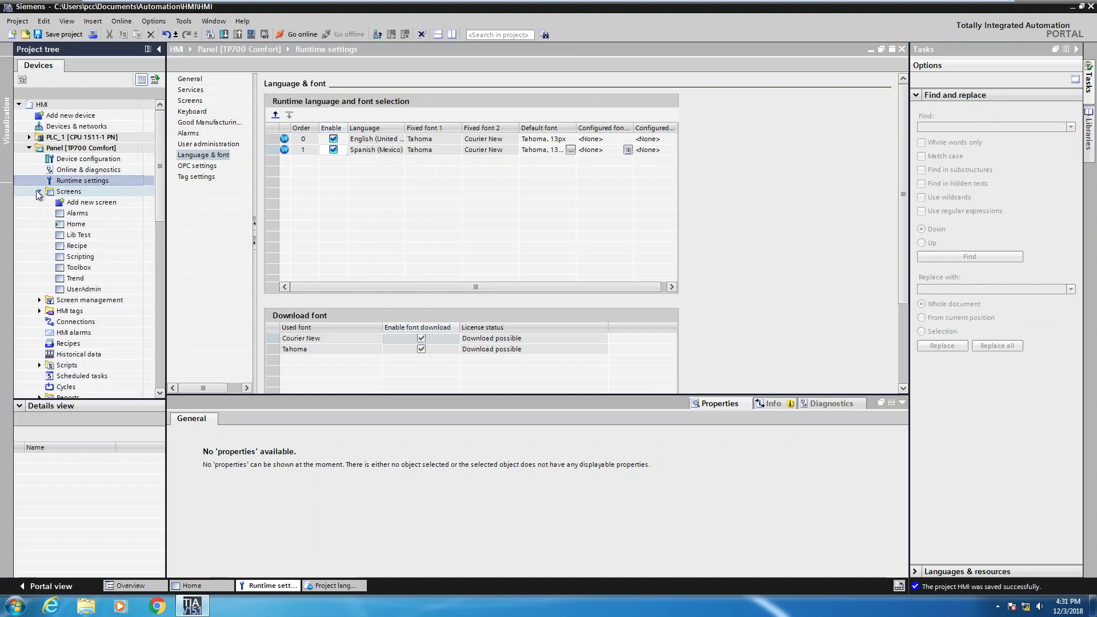
# Enter 'SP Text' as the Spanish (Mexico) text of the Home screen's EN Text label
pyautogui.doubleClick(80, 226)
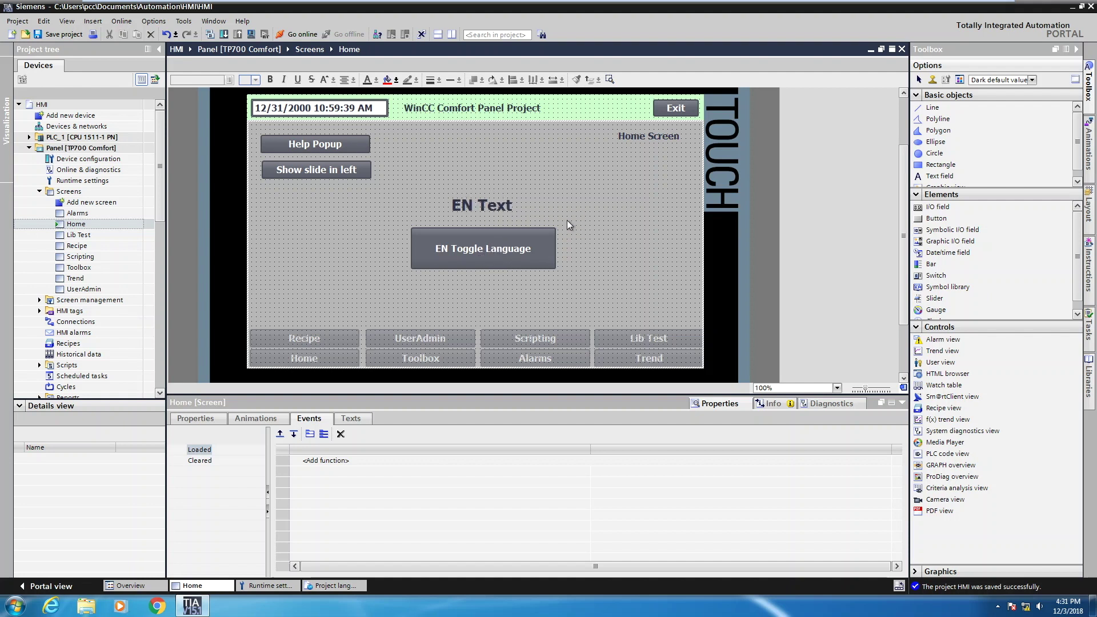
pyautogui.click(479, 207)
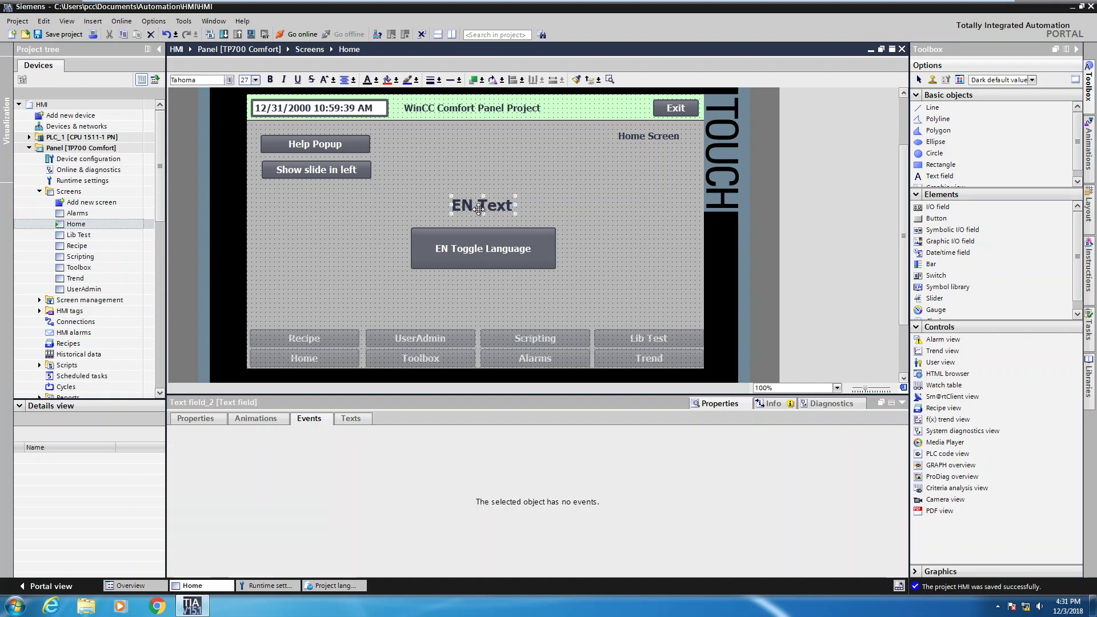
pyautogui.click(209, 420)
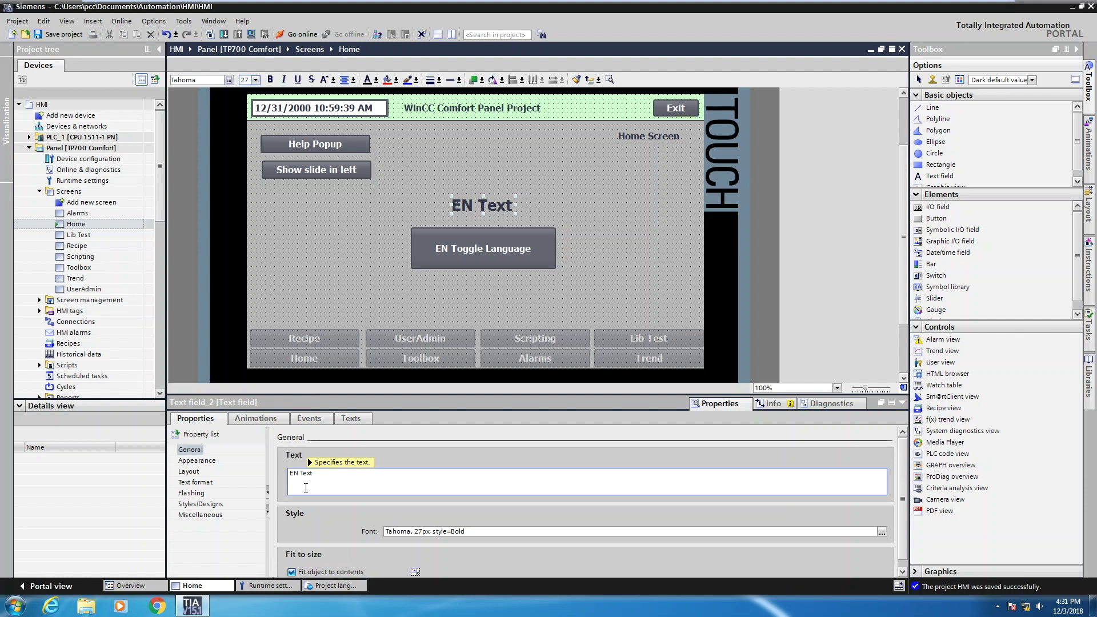
pyautogui.click(351, 418)
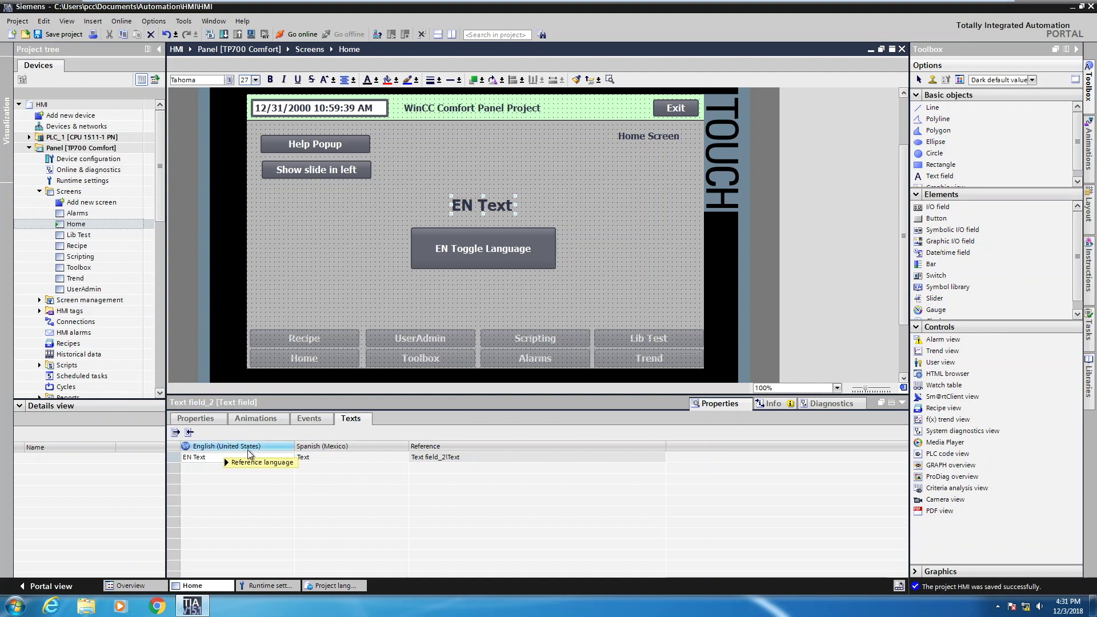
pyautogui.doubleClick(310, 456)
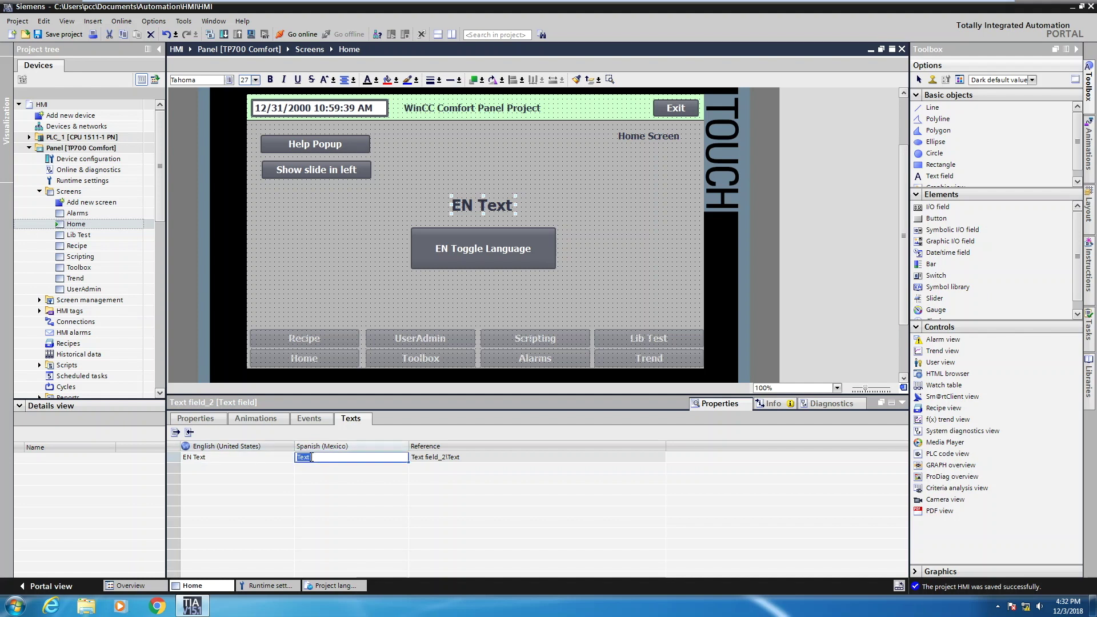
pyautogui.write('SP')
pyautogui.press('Return')
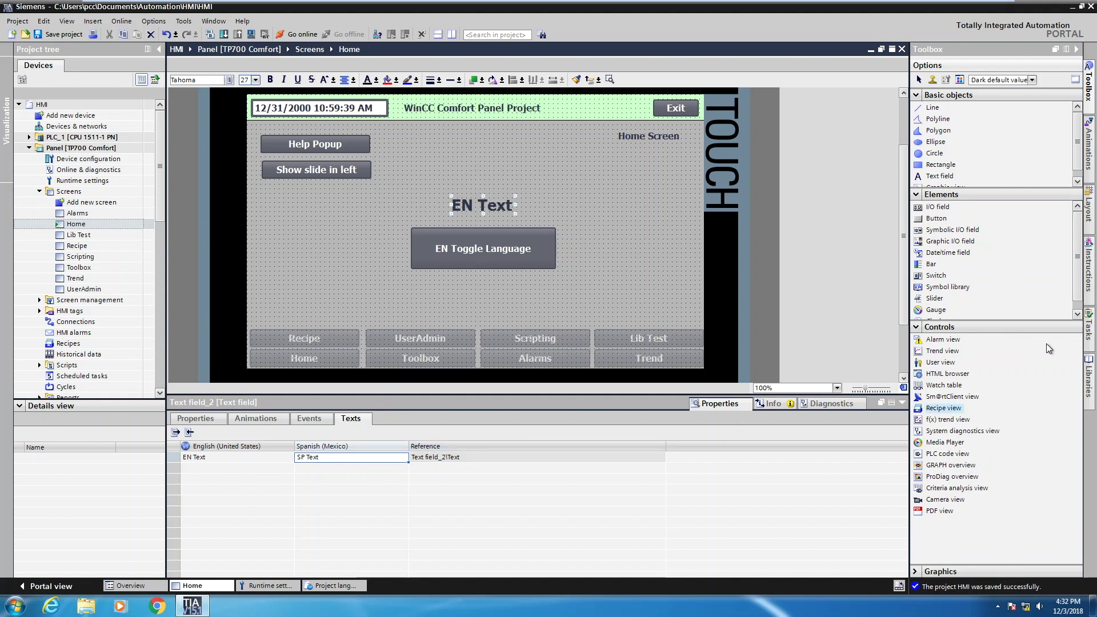
# Switch the editing language to Spanish (Mexico) to preview SP Text, then back to English (United States)
pyautogui.click(1089, 329)
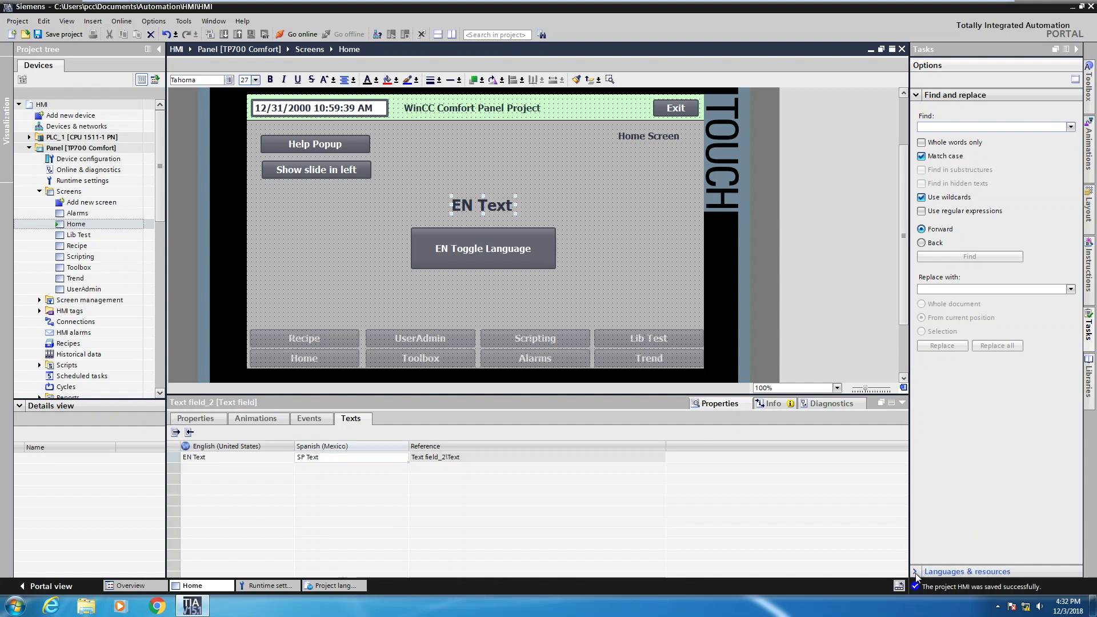
pyautogui.click(952, 570)
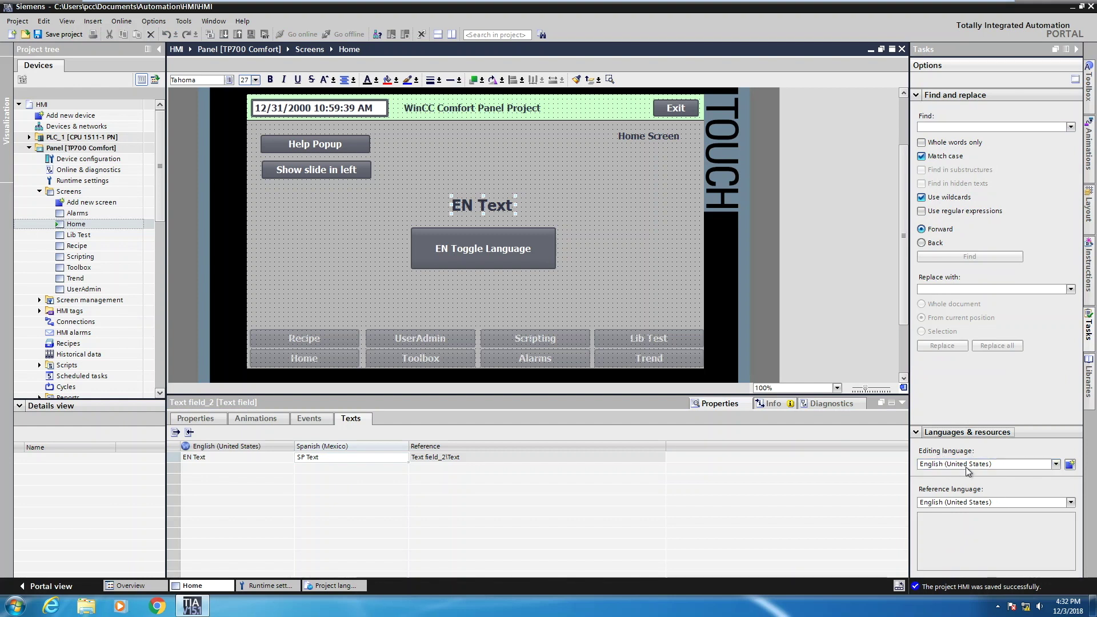
pyautogui.click(1056, 464)
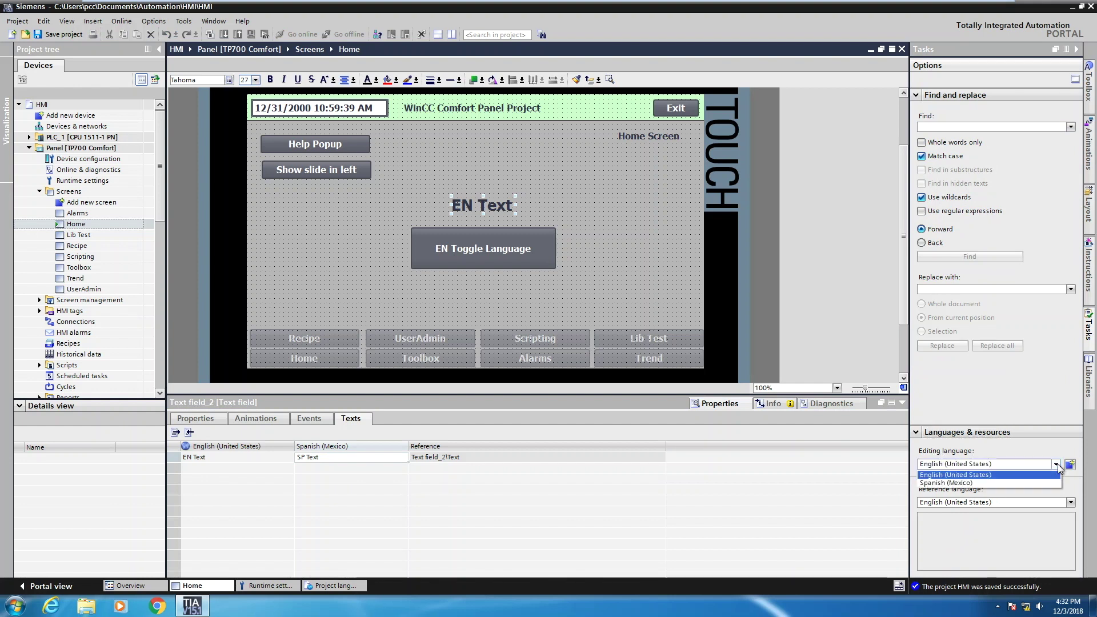
pyautogui.click(942, 483)
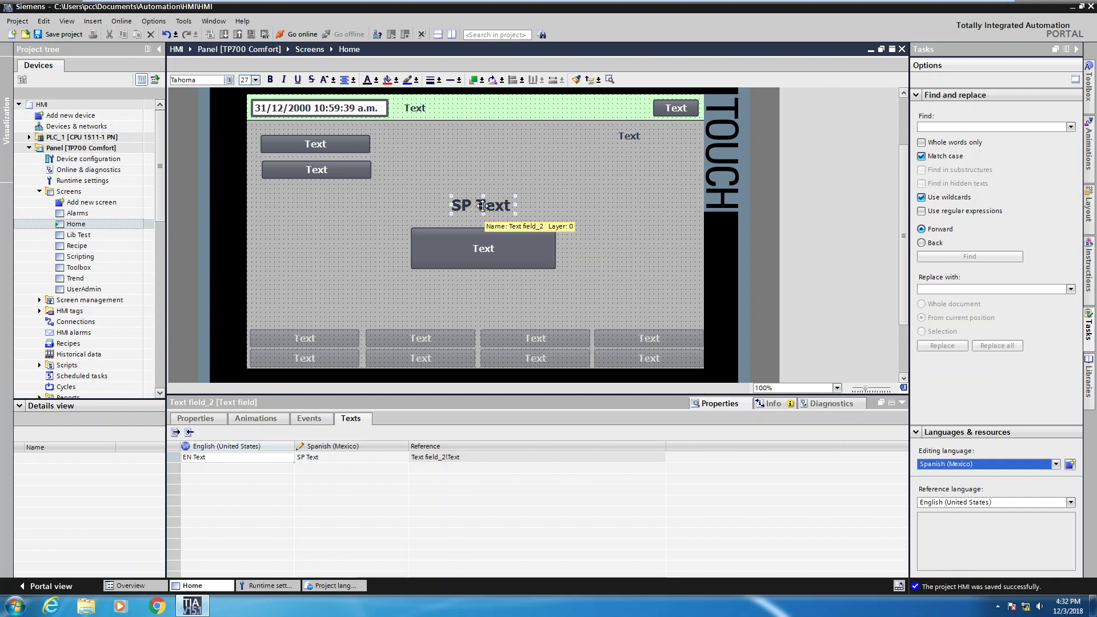
pyautogui.click(1057, 464)
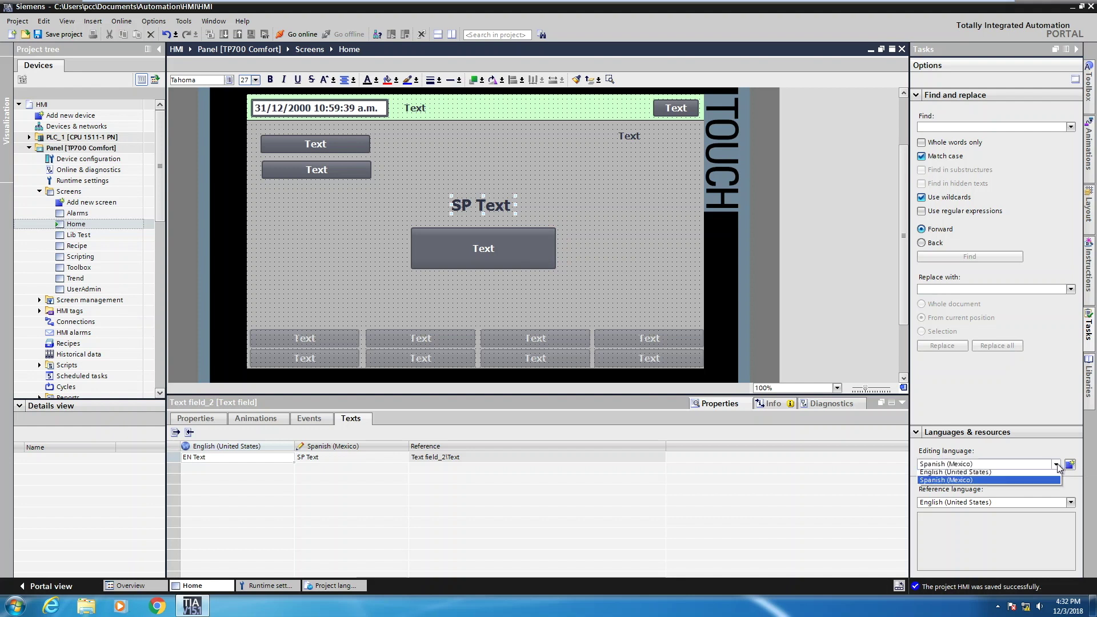
pyautogui.click(963, 473)
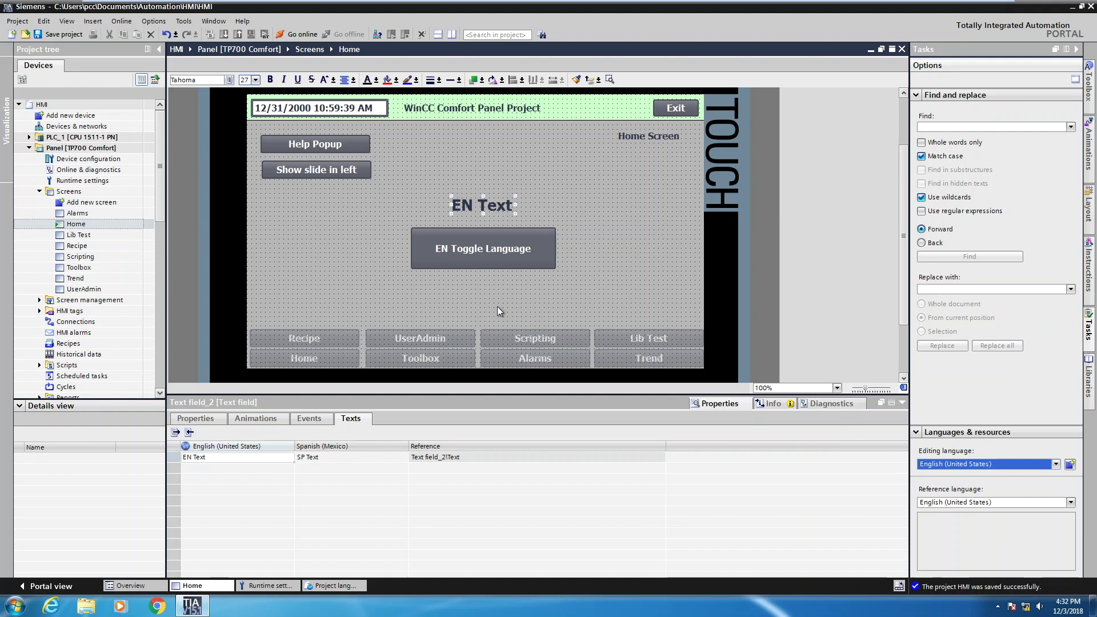
# Enter 'SP Toggle Lang' as the Spanish OFF and ON texts of the EN Toggle Language button
pyautogui.click(483, 256)
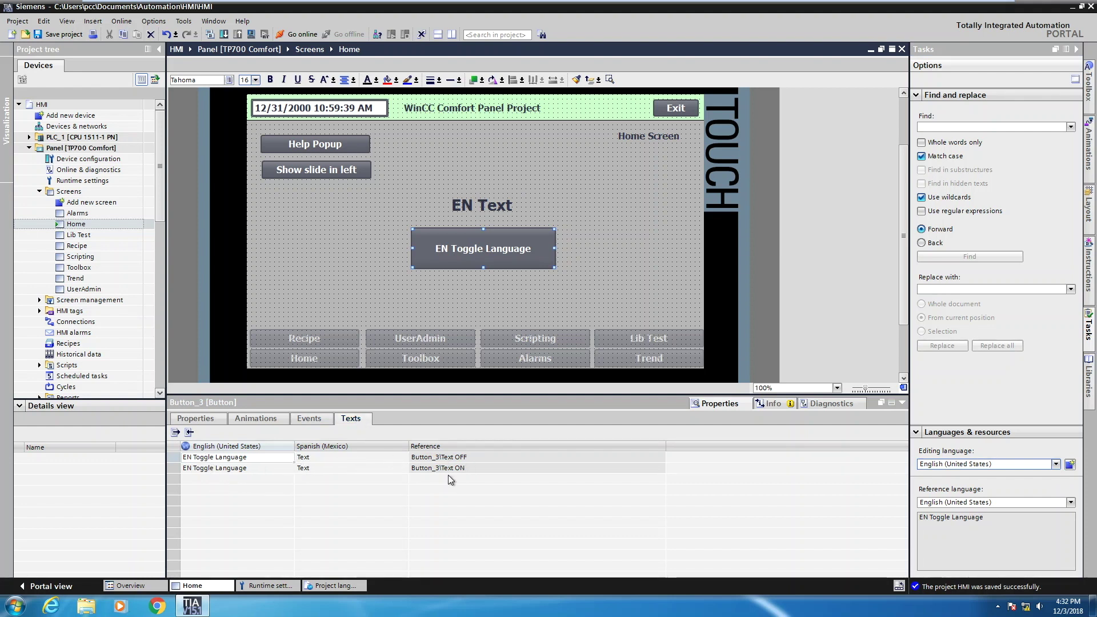
pyautogui.click(320, 457)
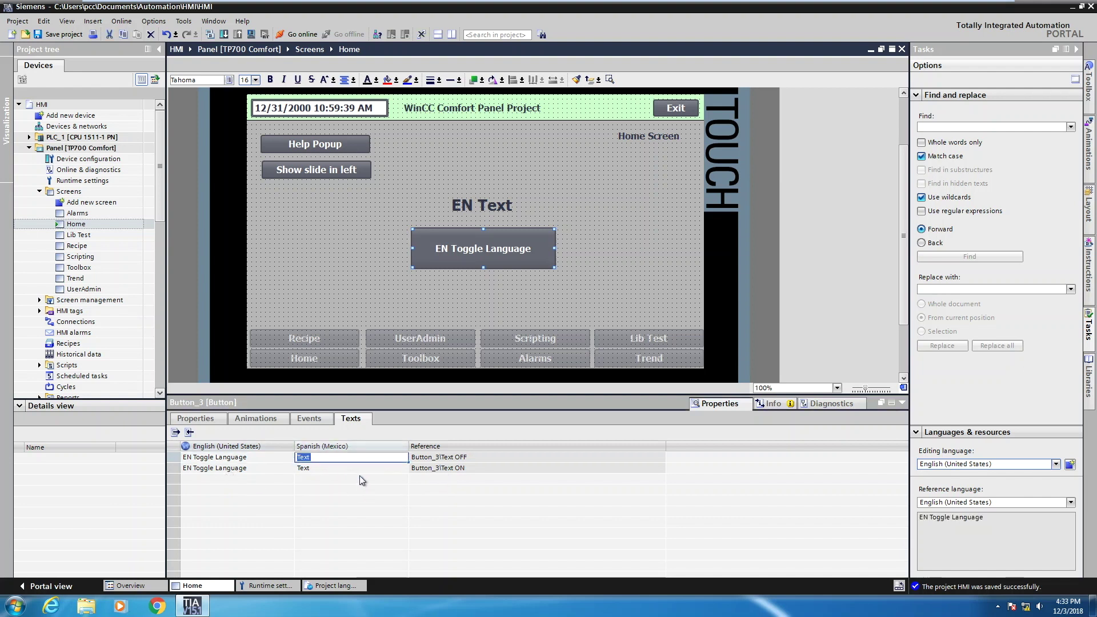
pyautogui.write('SP T')
pyautogui.write('oggle Lang')
pyautogui.click(311, 469)
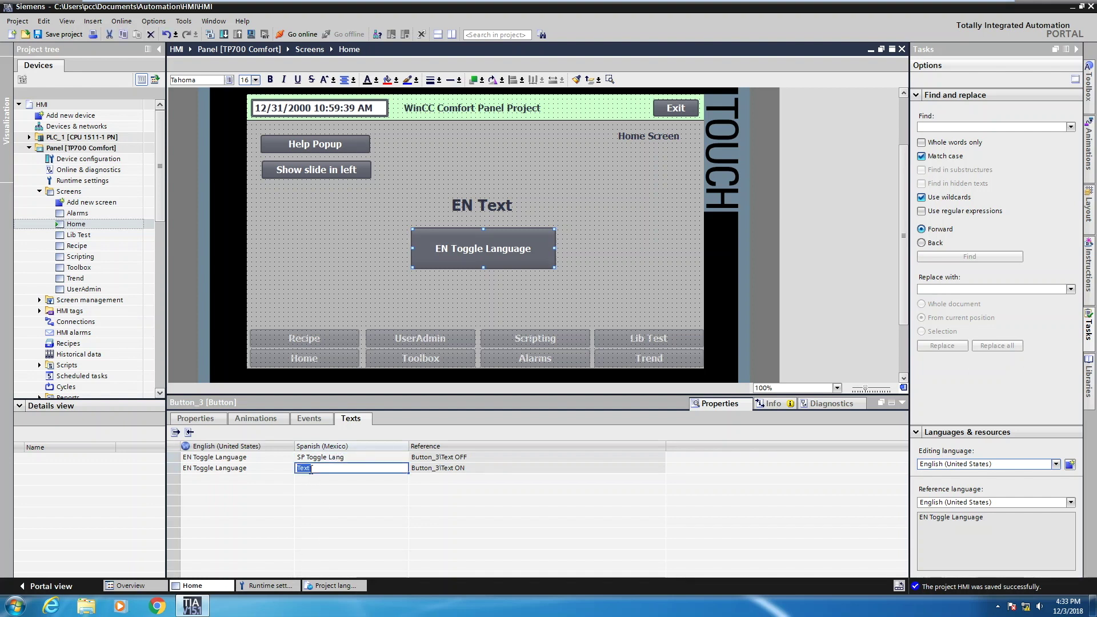
pyautogui.write('SP Toggle Lang')
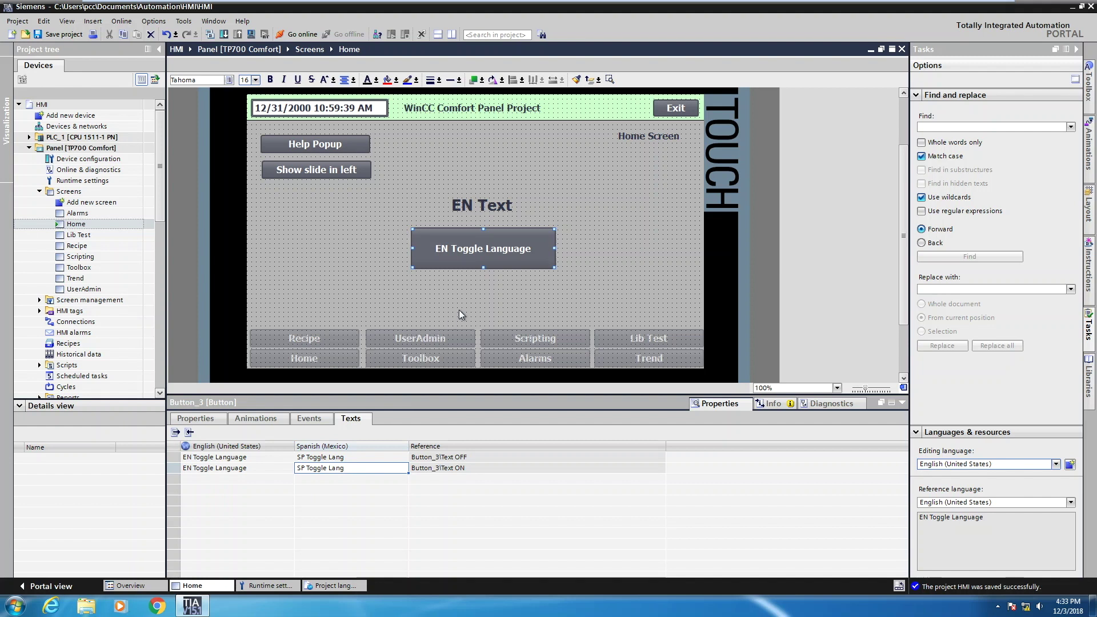
# Assign the SetLanguage function from Settings to the button's Press event
pyautogui.click(319, 421)
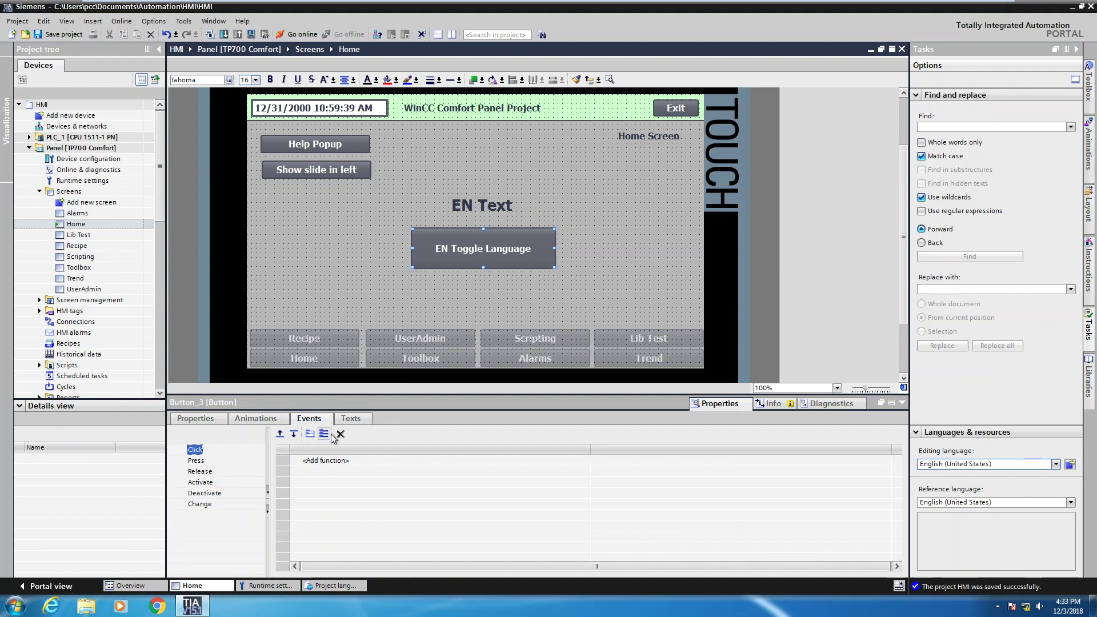
pyautogui.click(194, 462)
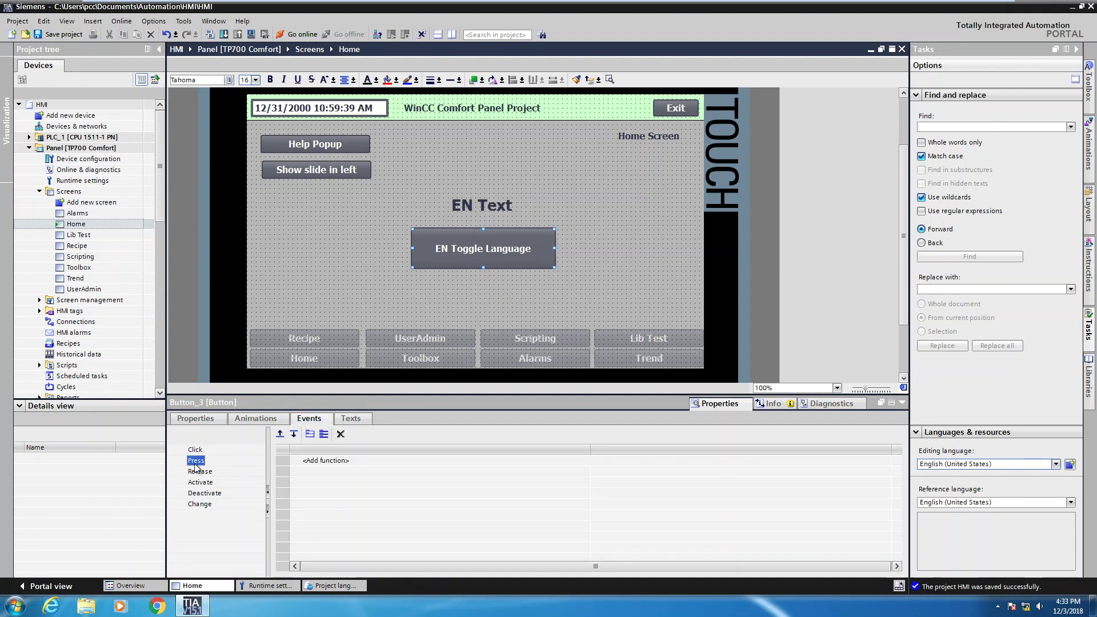
pyautogui.click(324, 461)
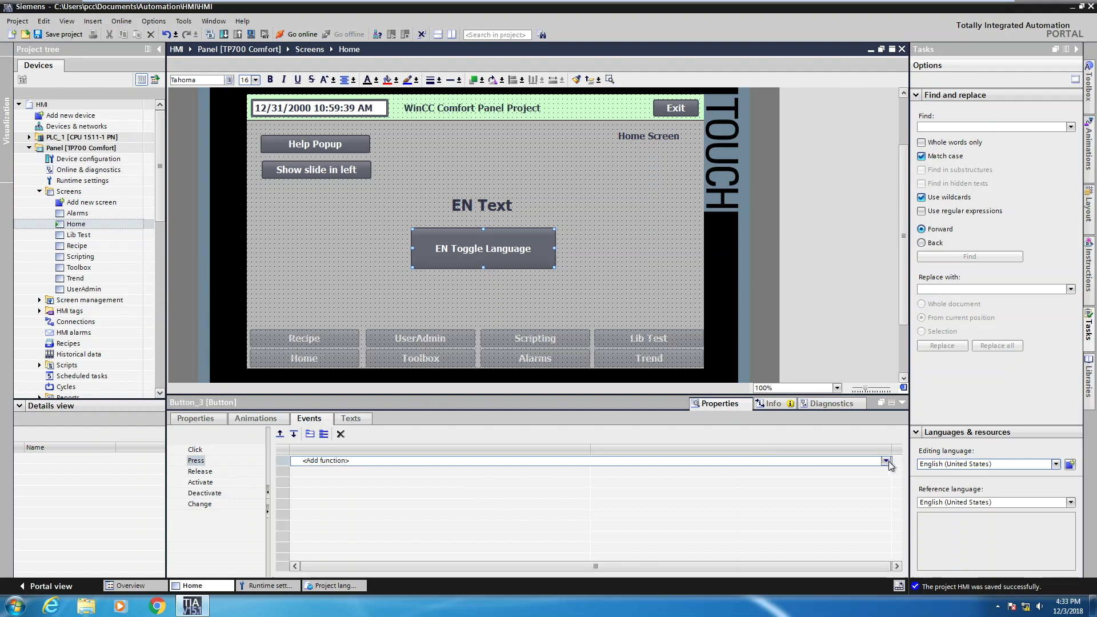
pyautogui.click(889, 461)
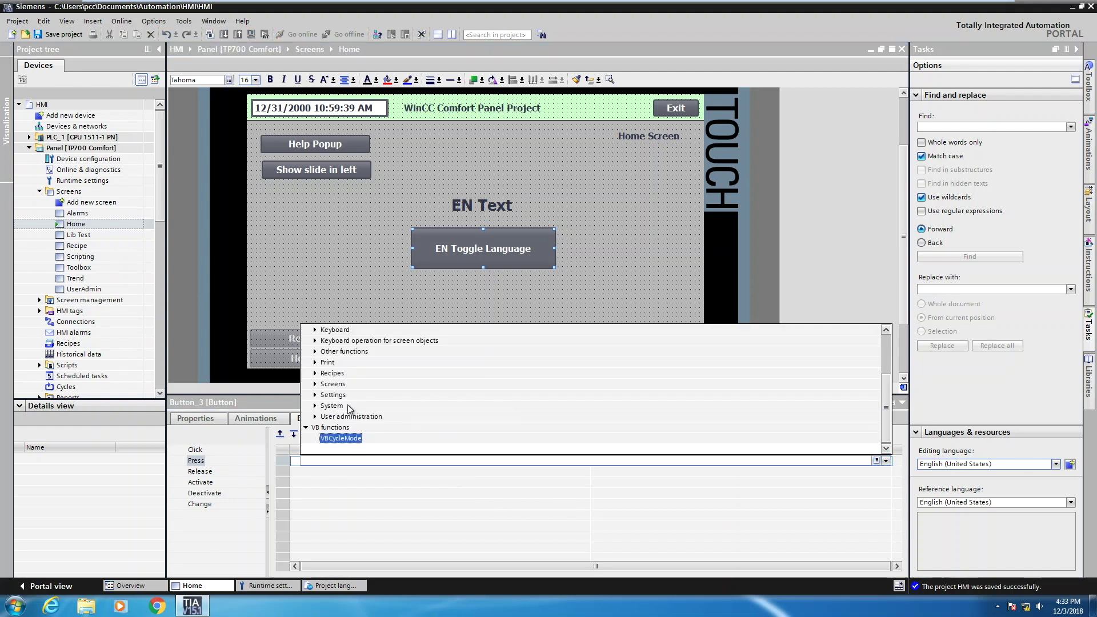
pyautogui.click(315, 396)
pyautogui.click(351, 396)
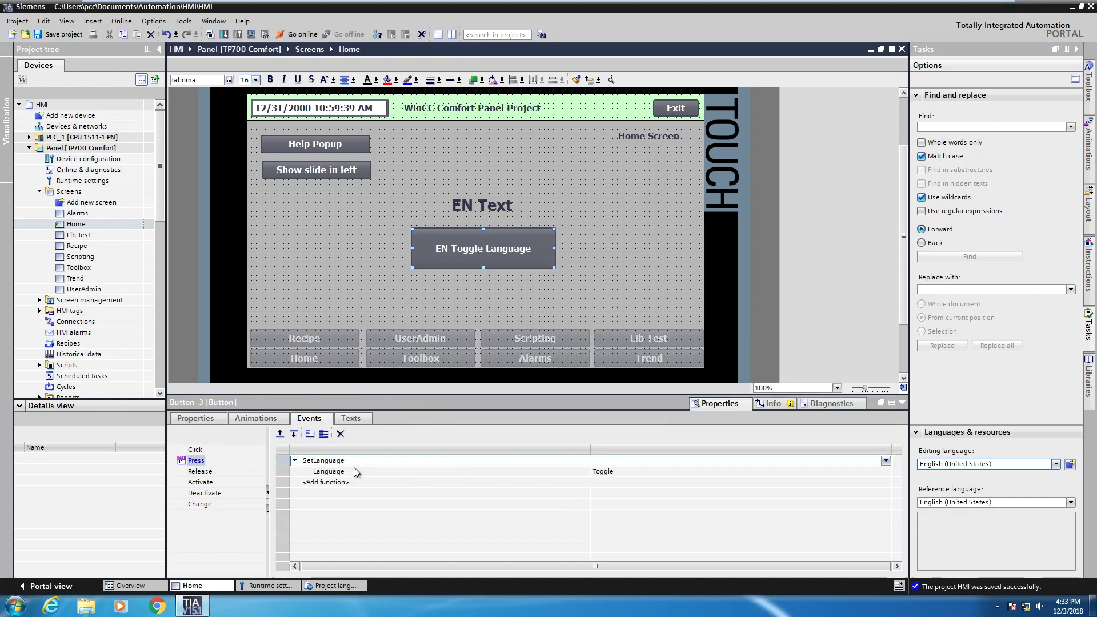
# Keep SetLanguage's Language parameter set to Toggle
pyautogui.click(639, 472)
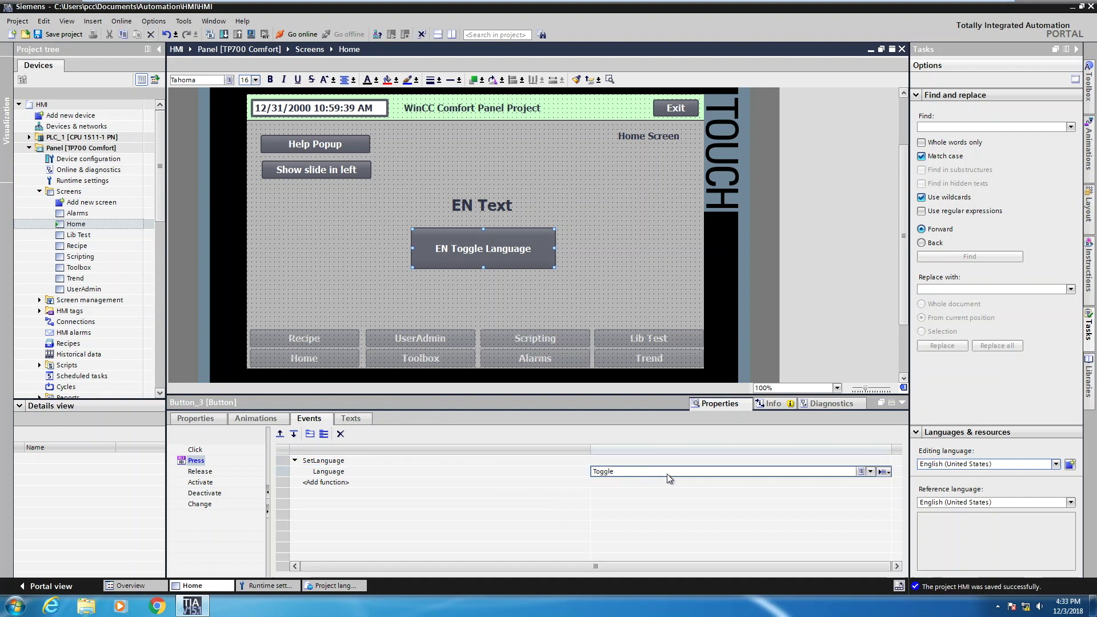
pyautogui.doubleClick(605, 472)
pyautogui.click(871, 472)
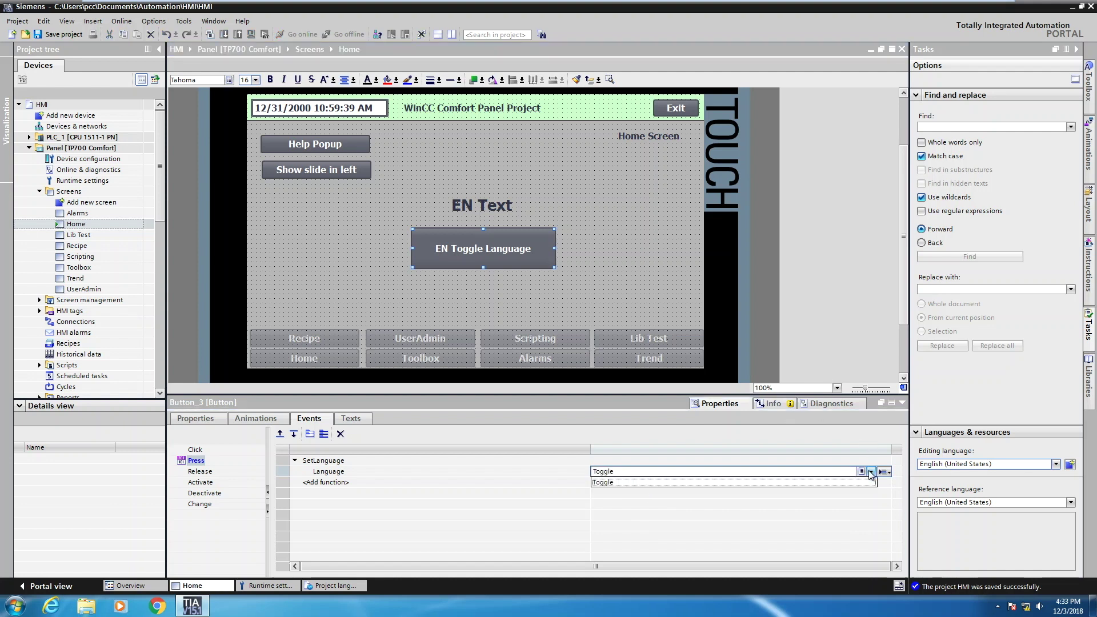
pyautogui.click(883, 472)
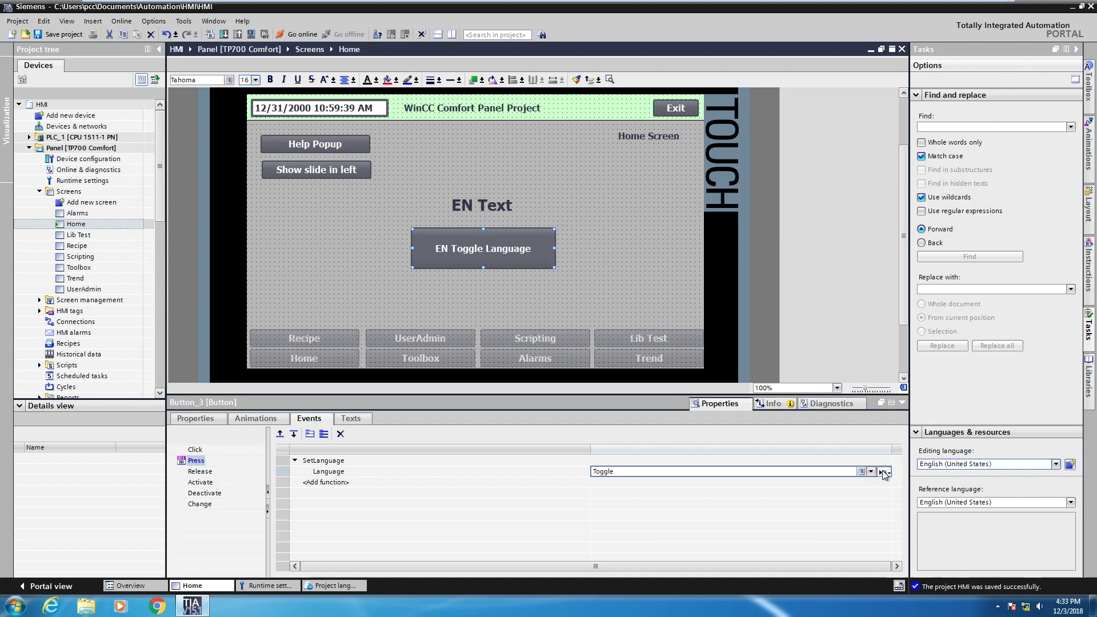
pyautogui.click(883, 472)
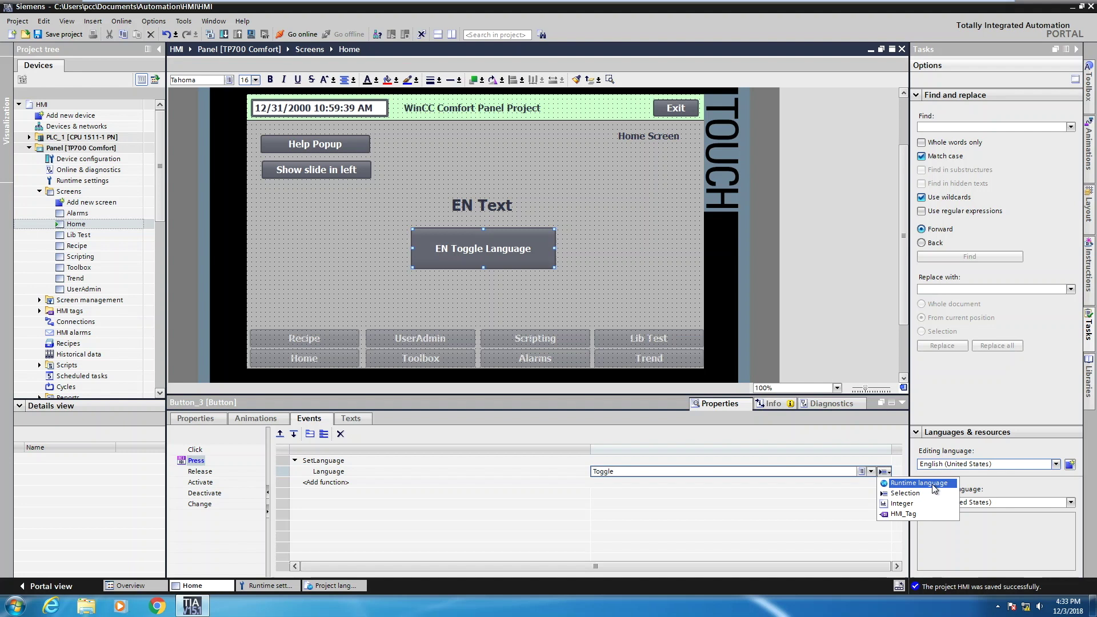
pyautogui.click(637, 493)
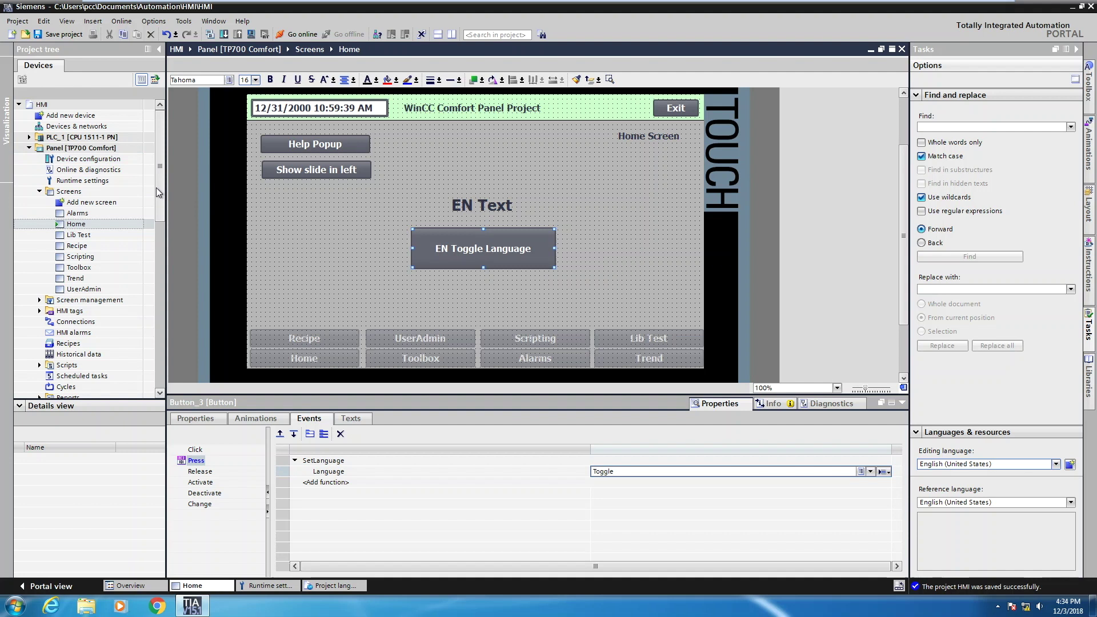
# Open the Project texts editor to review English and Spanish (Mexico) translations side by side
pyautogui.moveTo(156, 187); pyautogui.dragTo(153, 259)
pyautogui.doubleClick(93, 321)
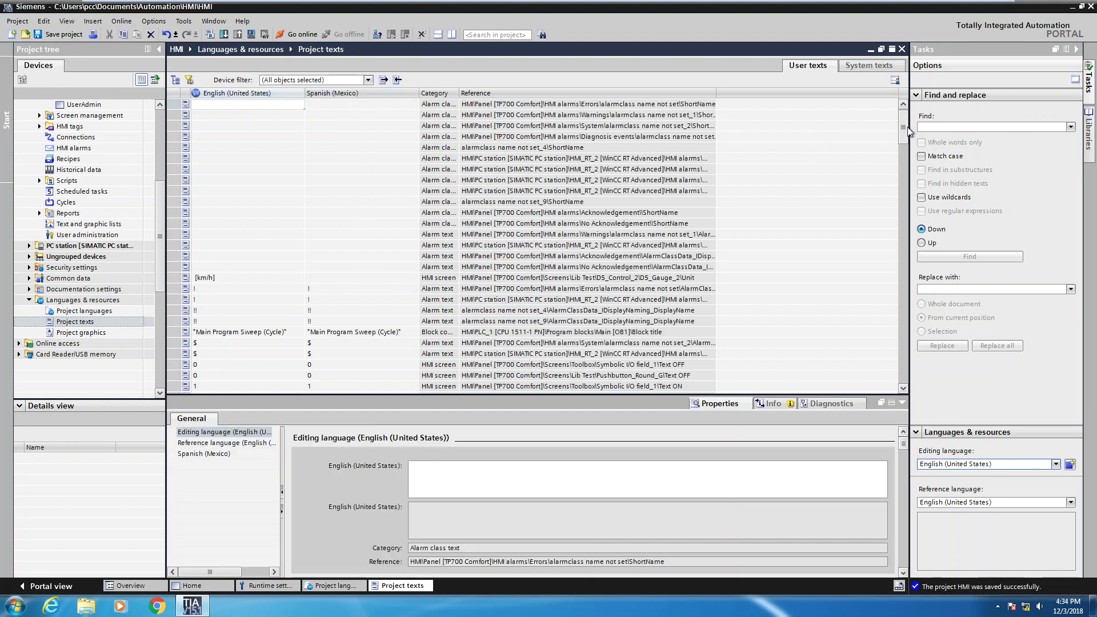
pyautogui.moveTo(905, 148); pyautogui.dragTo(906, 201)
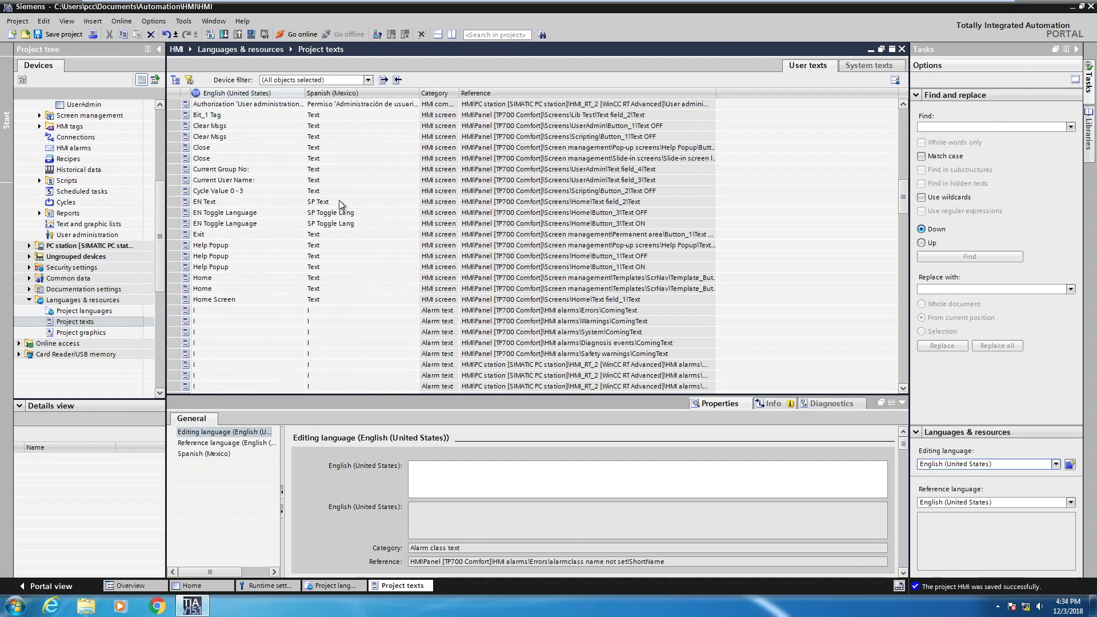
pyautogui.click(183, 22)
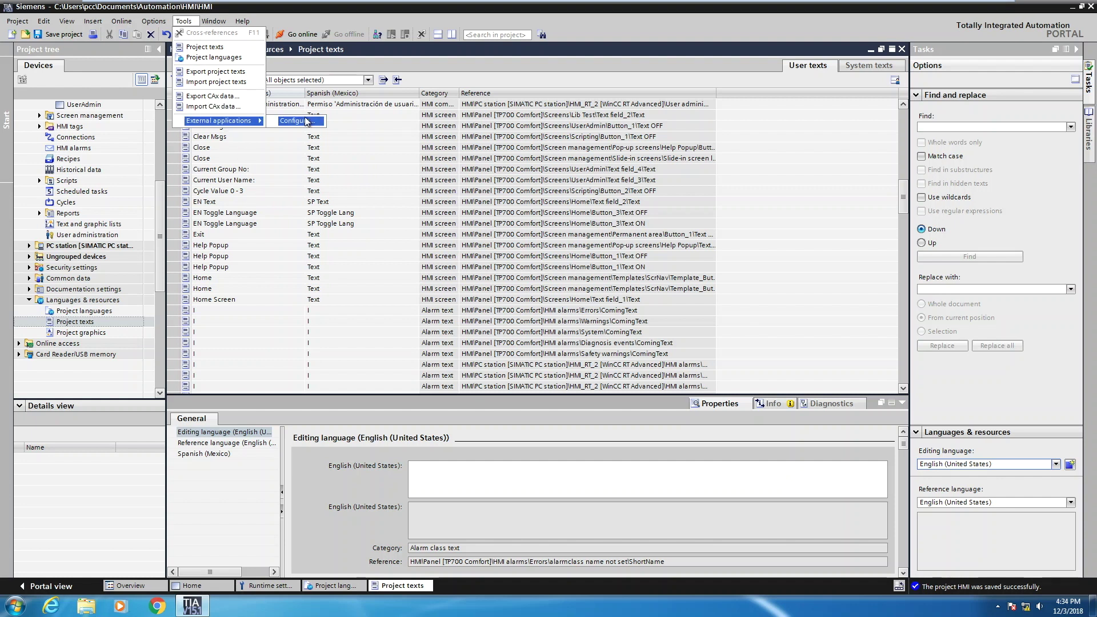
pyautogui.click(369, 128)
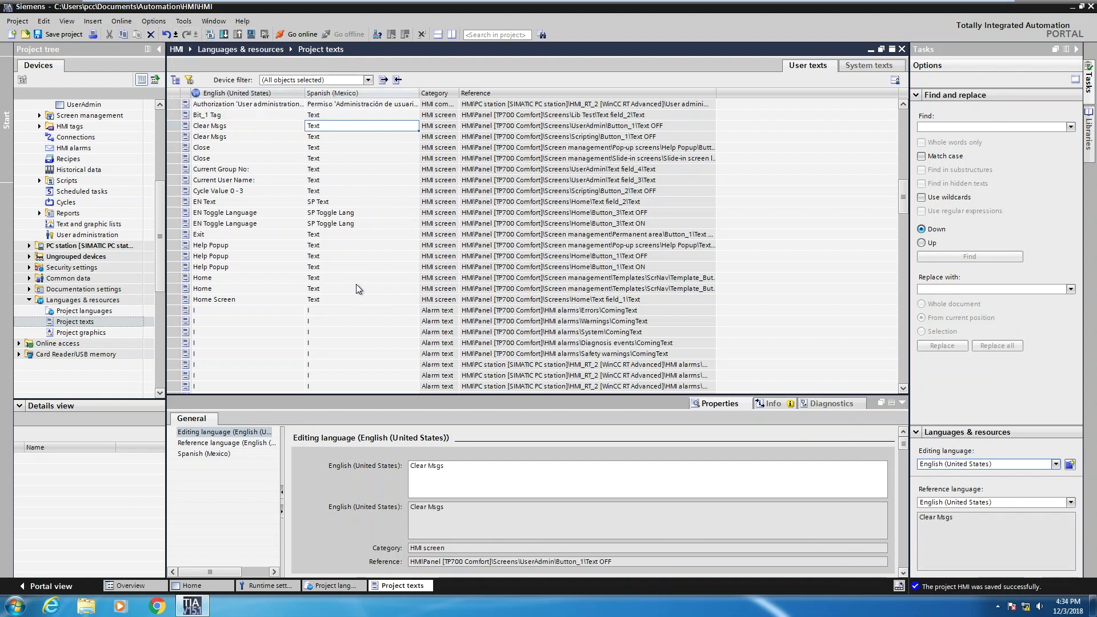
pyautogui.moveTo(158, 204); pyautogui.dragTo(162, 132)
# Simulate the TP700 Comfort panel and toggle its texts to Spanish and back to English
pyautogui.click(101, 147)
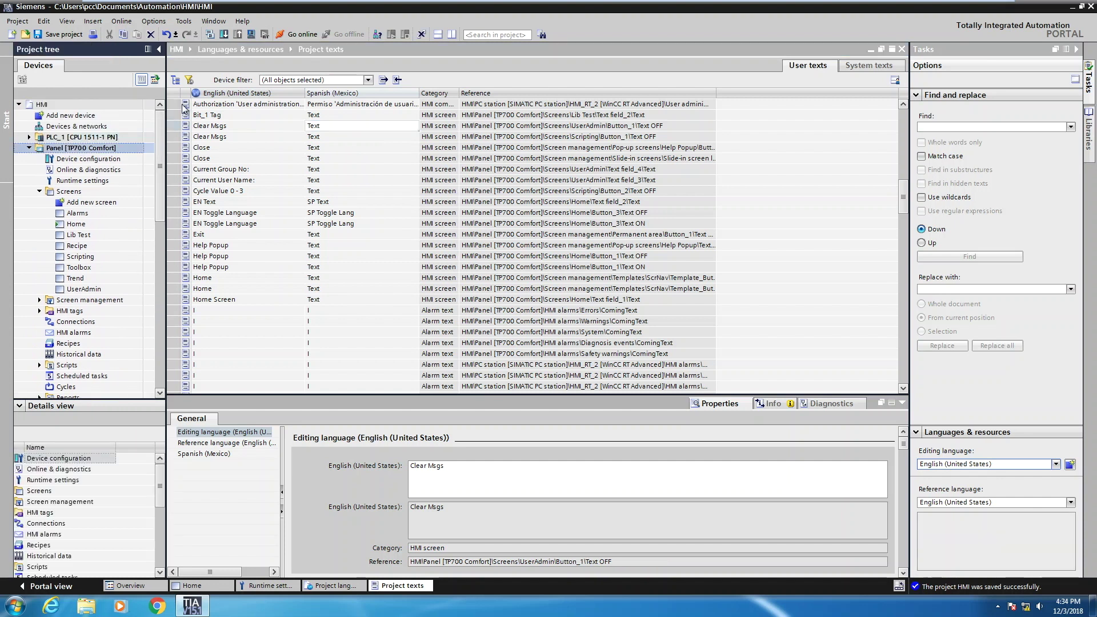
pyautogui.click(250, 34)
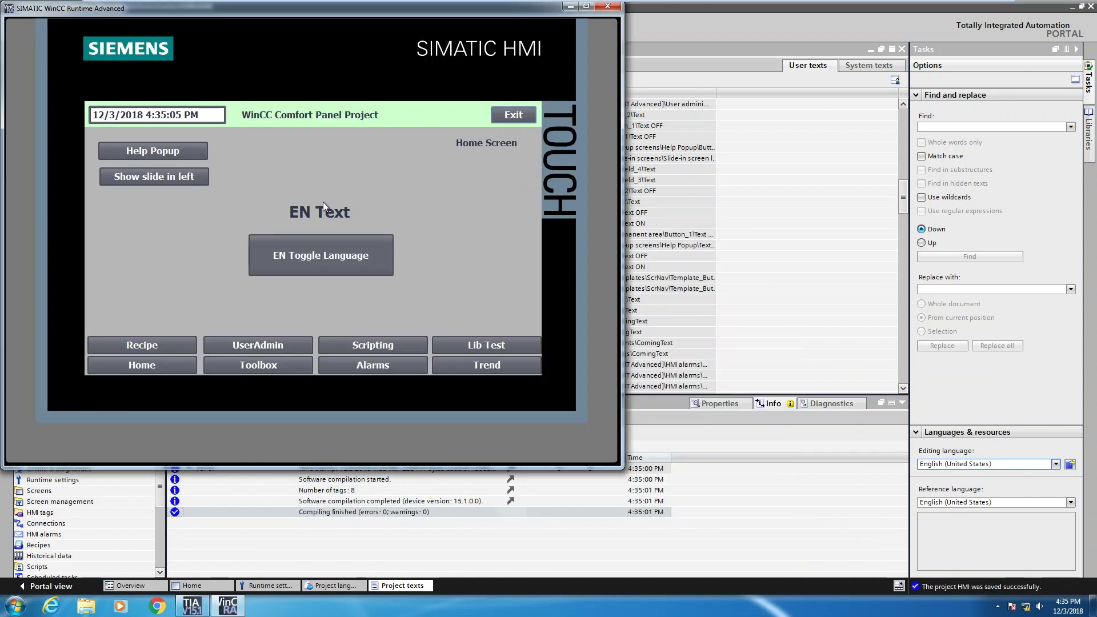
pyautogui.click(331, 260)
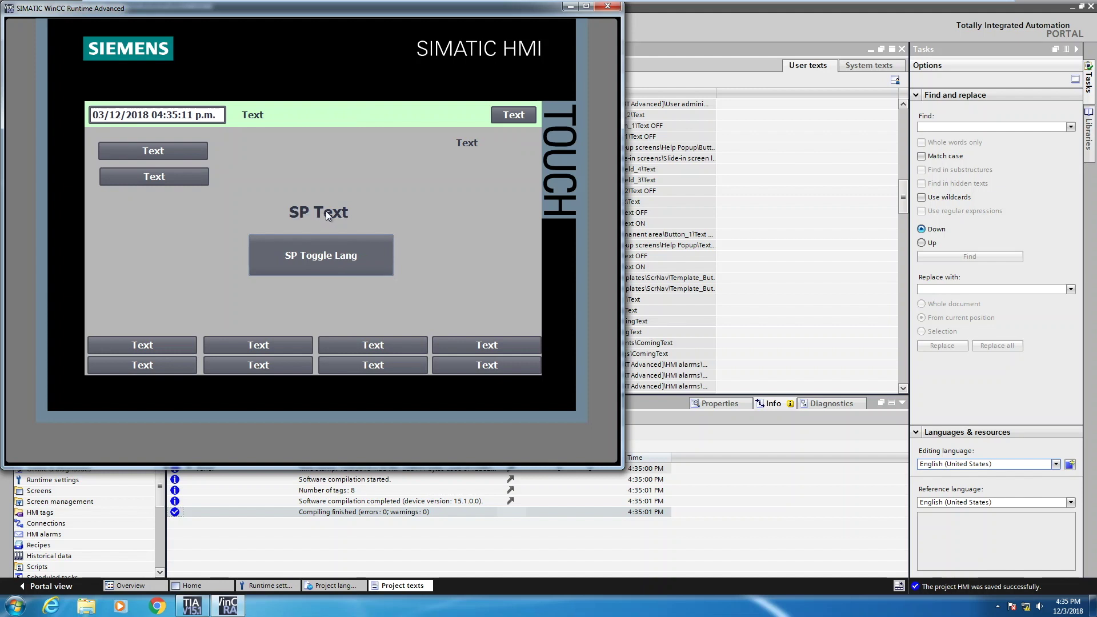
pyautogui.click(336, 263)
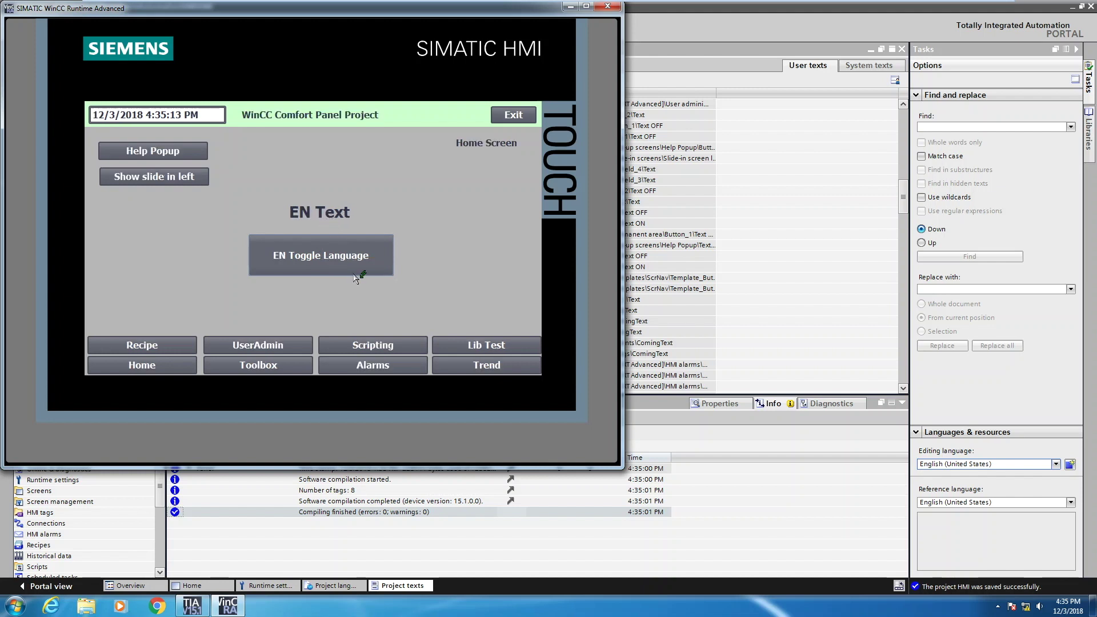